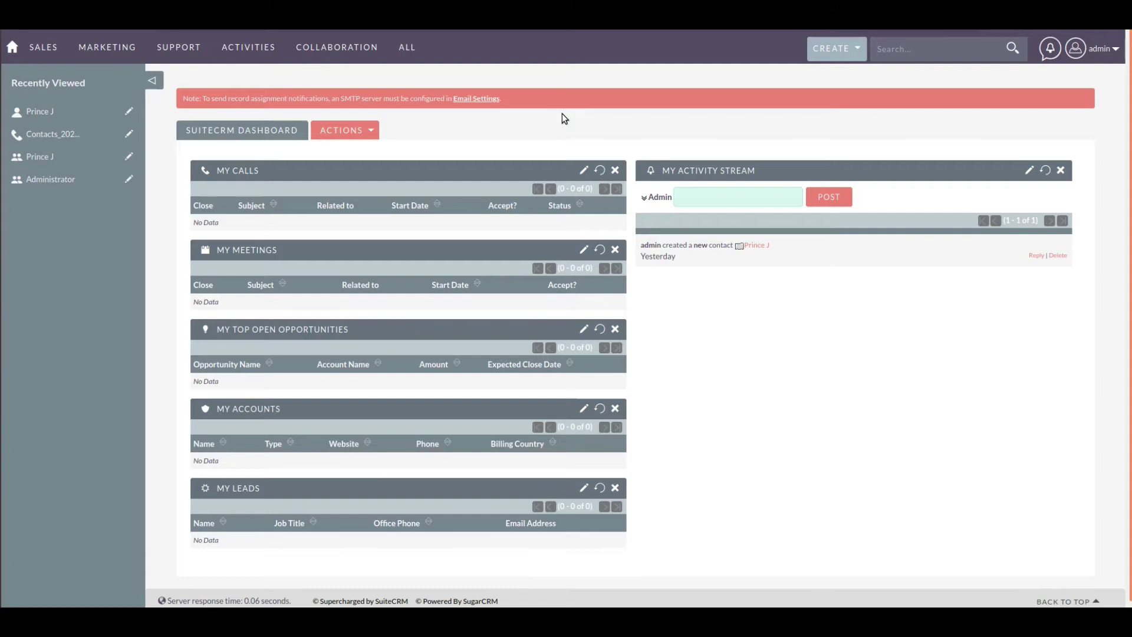
Go from the account menu to Administration and open Module Loader under Developer Tools.
click(1078, 48)
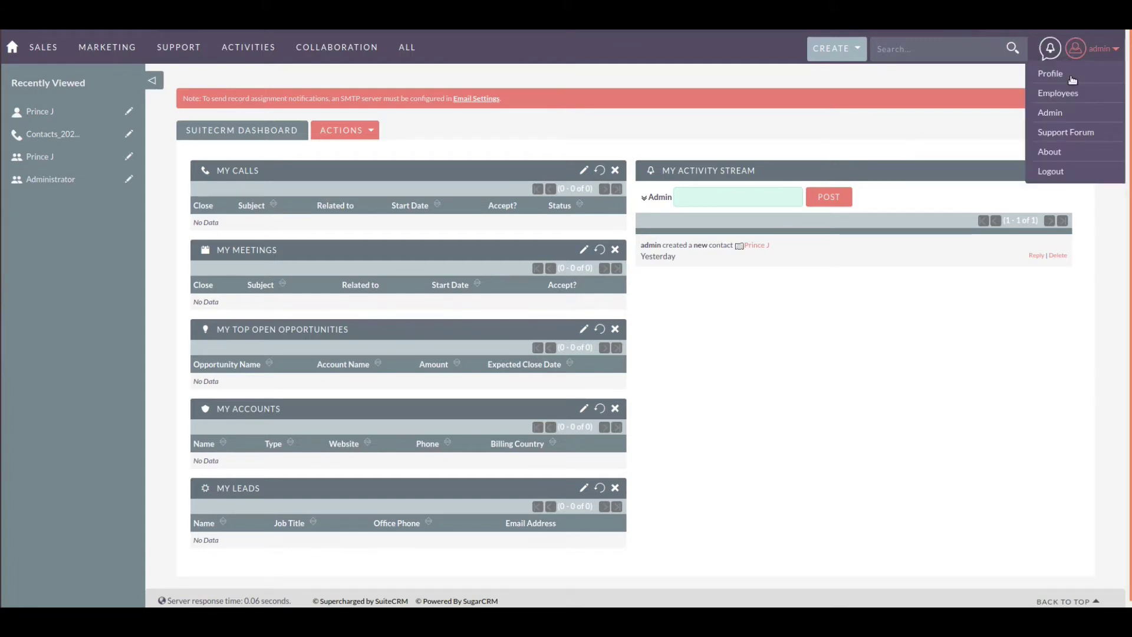
click(1054, 117)
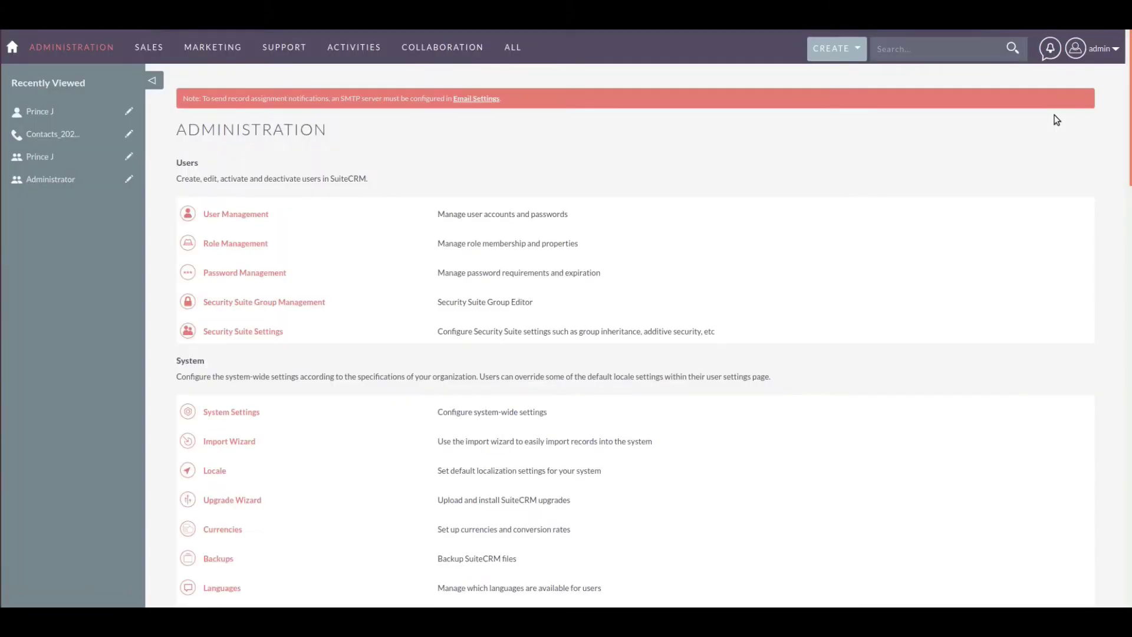
scroll(529, 256, down, 8)
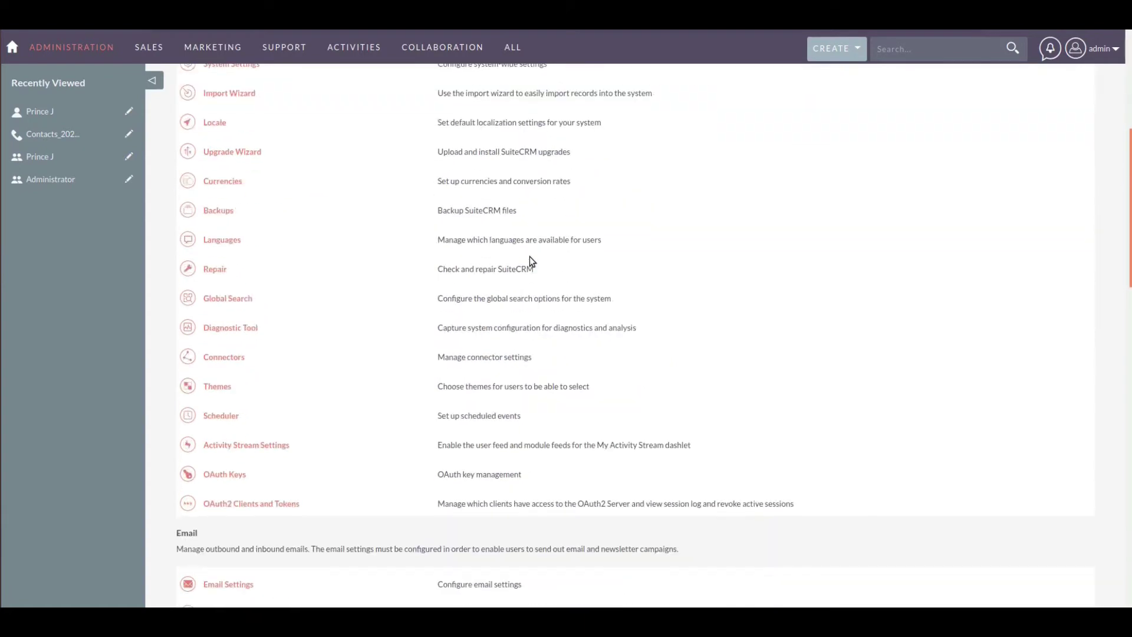
scroll(529, 257, down, 8)
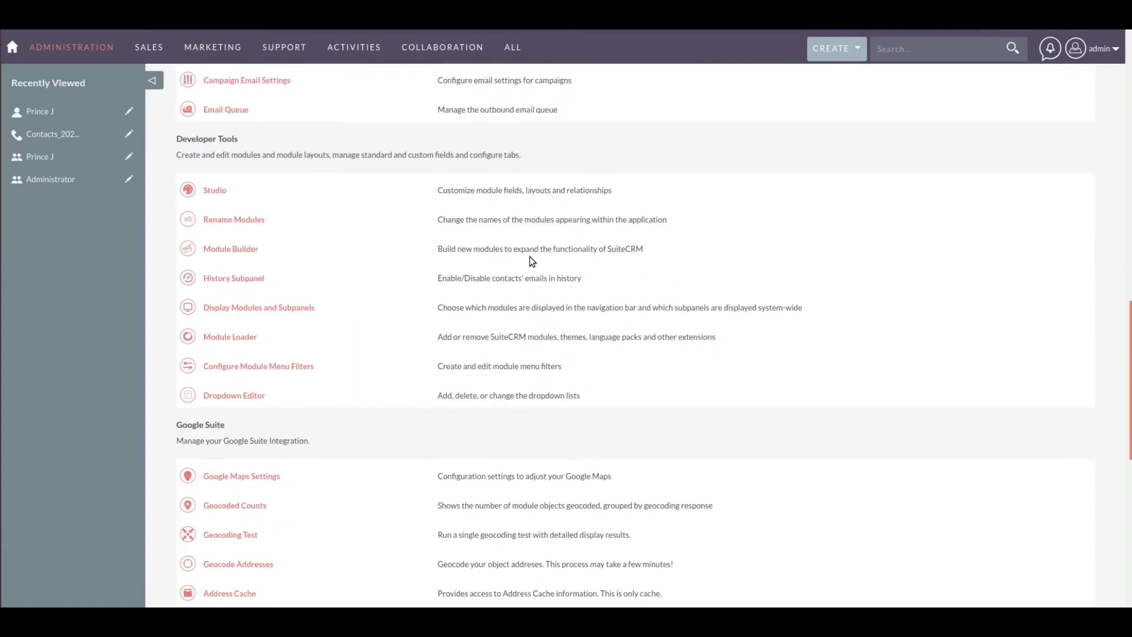
click(241, 337)
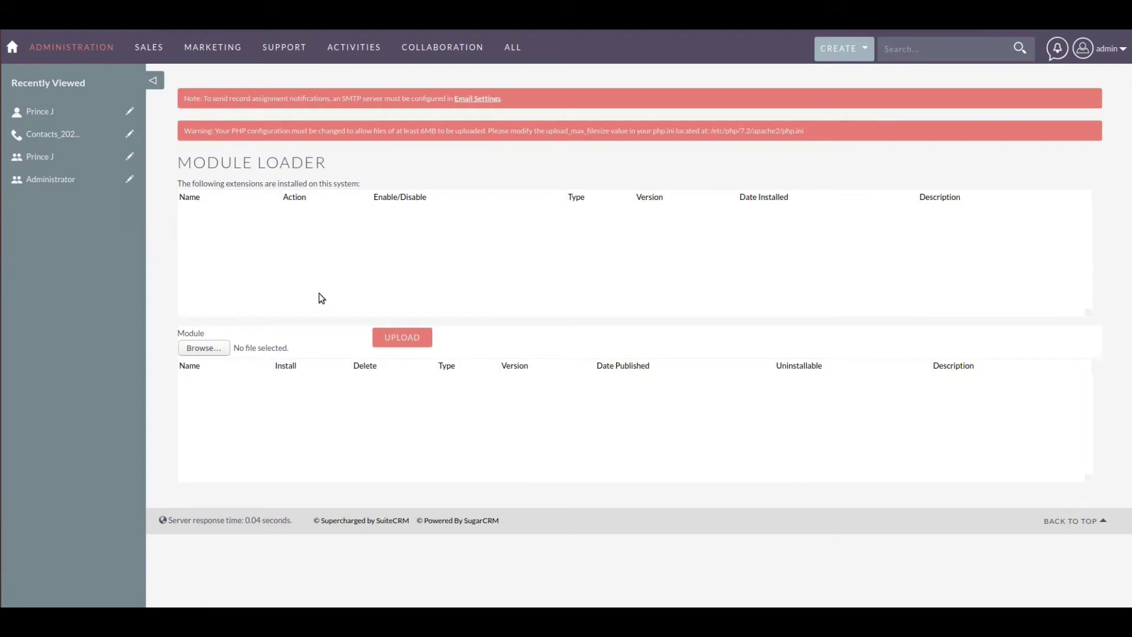
Choose Archive.zip as the module package file to upload.
click(215, 348)
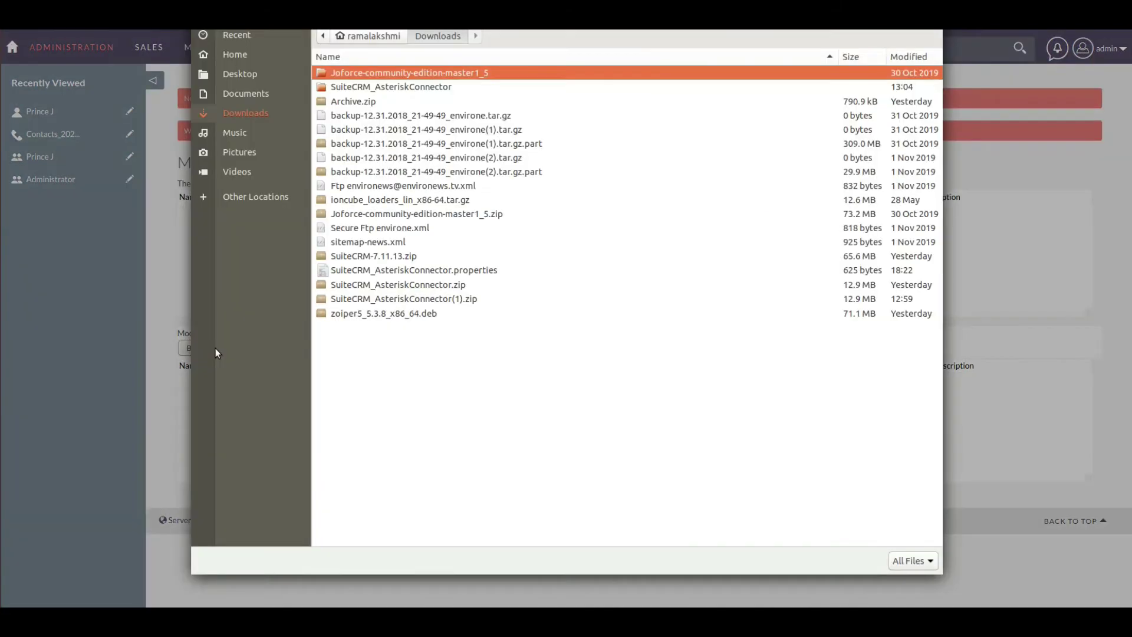
click(357, 103)
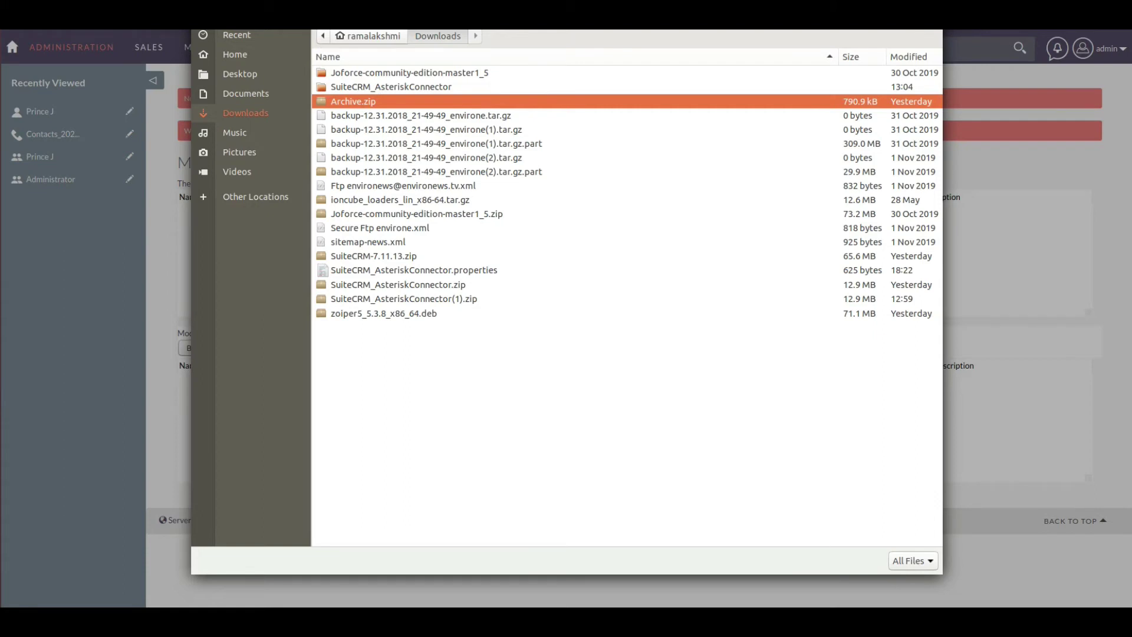
key(Return)
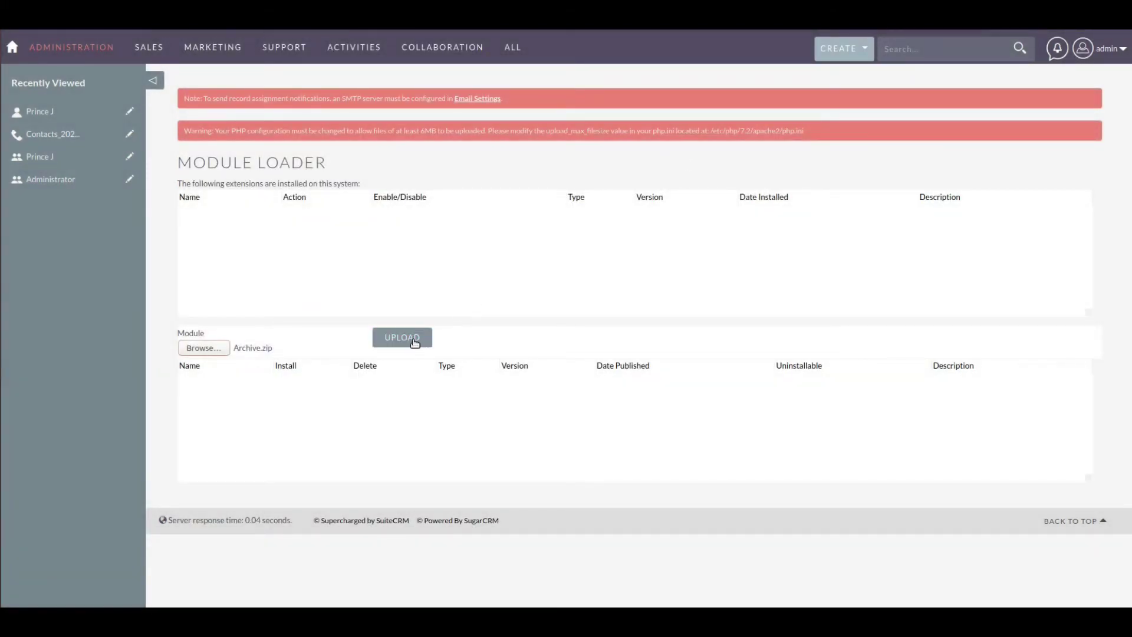
Upload Archive.zip, then install and commit the PBX_Suite module.
click(415, 342)
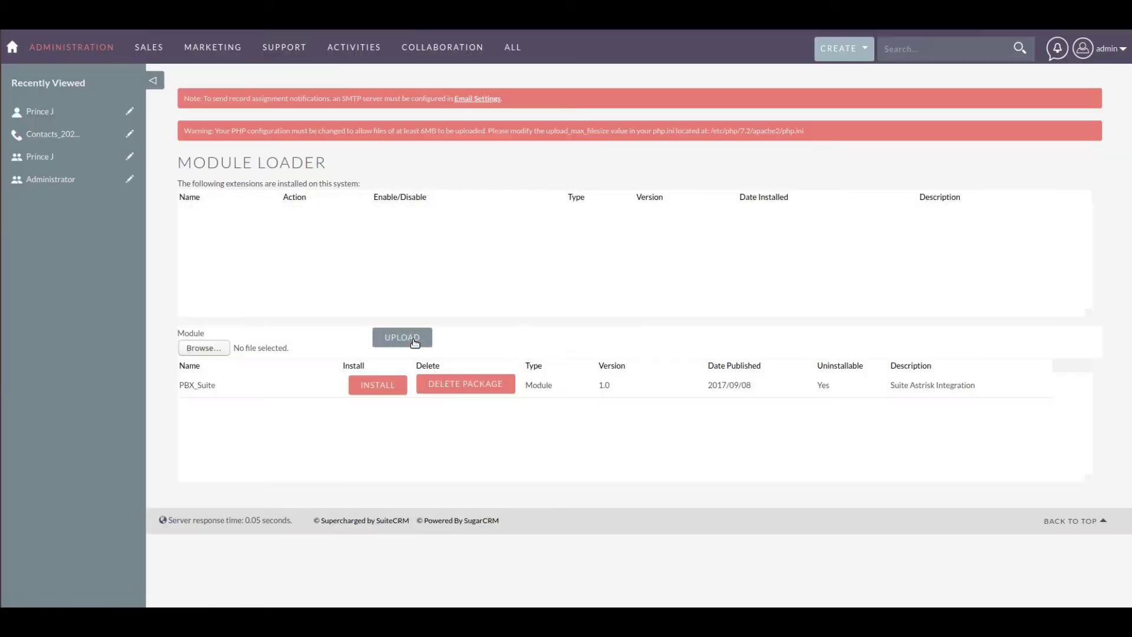
click(373, 386)
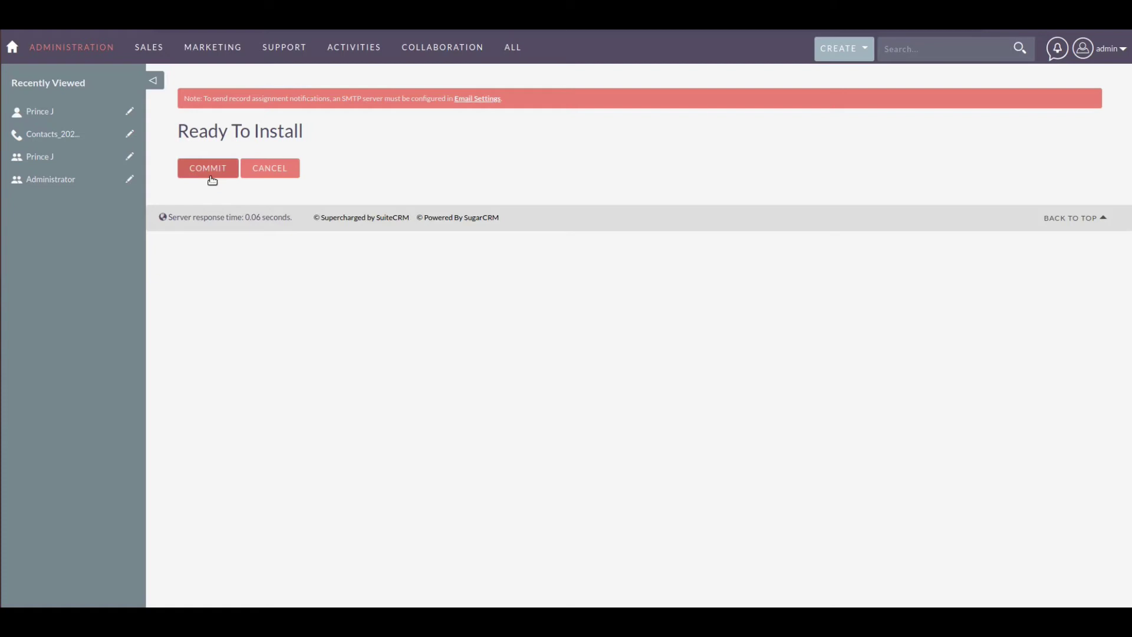
click(209, 169)
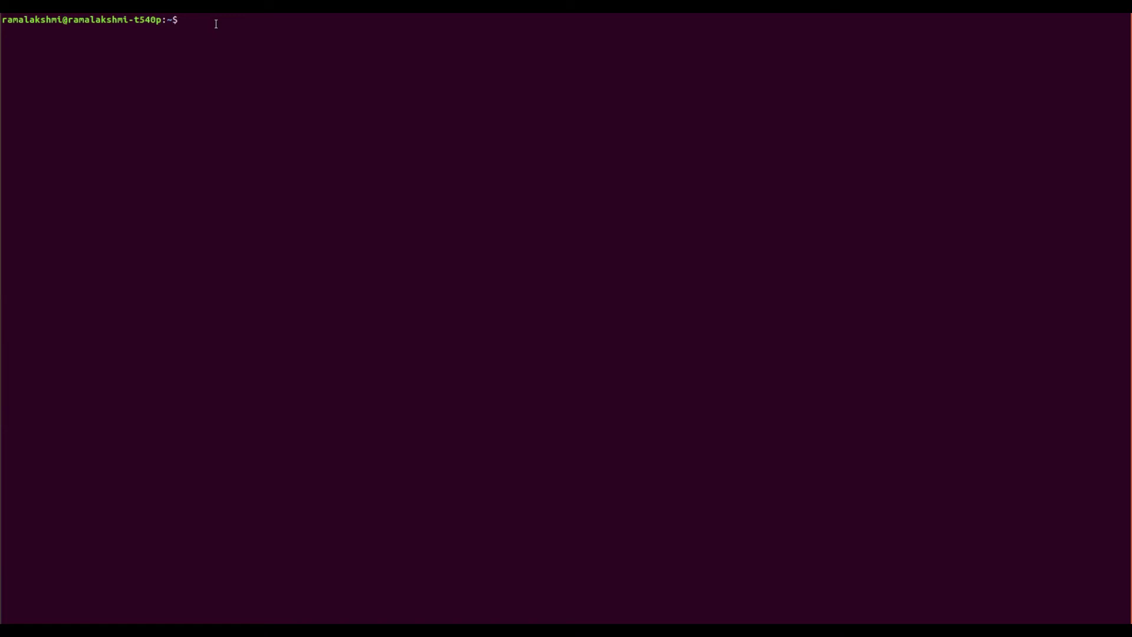
In Downloads, unzip SuiteCRM_AsteriskConnector.zip, answering A to replace all existing files.
text(cd Downloads)
key(Return)
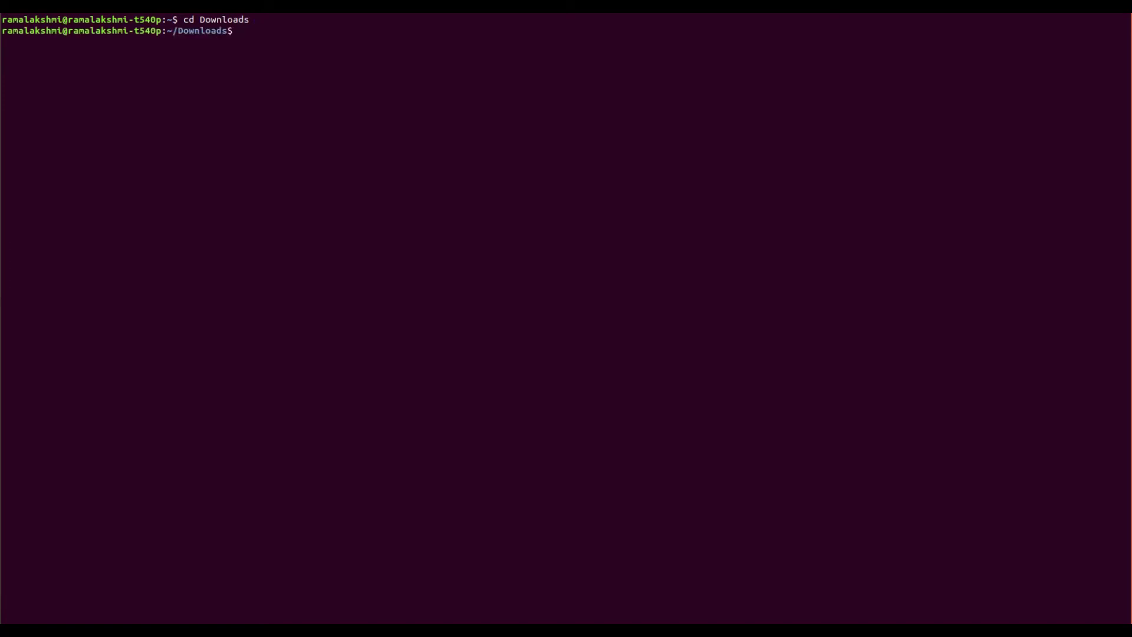
text(unzip SuiteCRM_AsteriskConn)
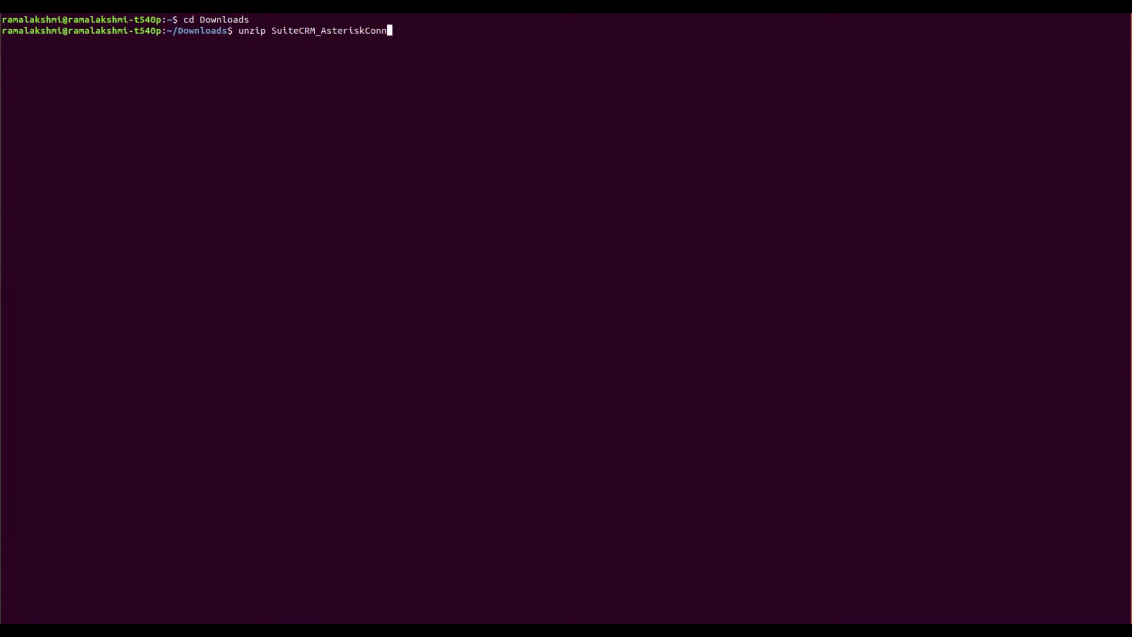
text(ector.zip)
key(Return)
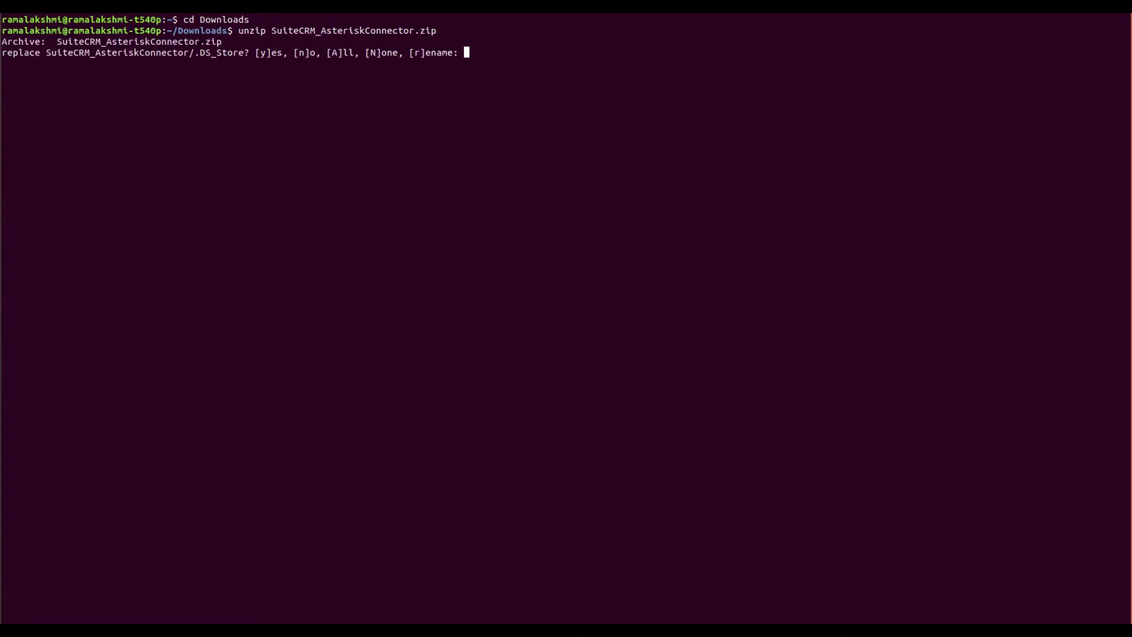
text(A)
key(Return)
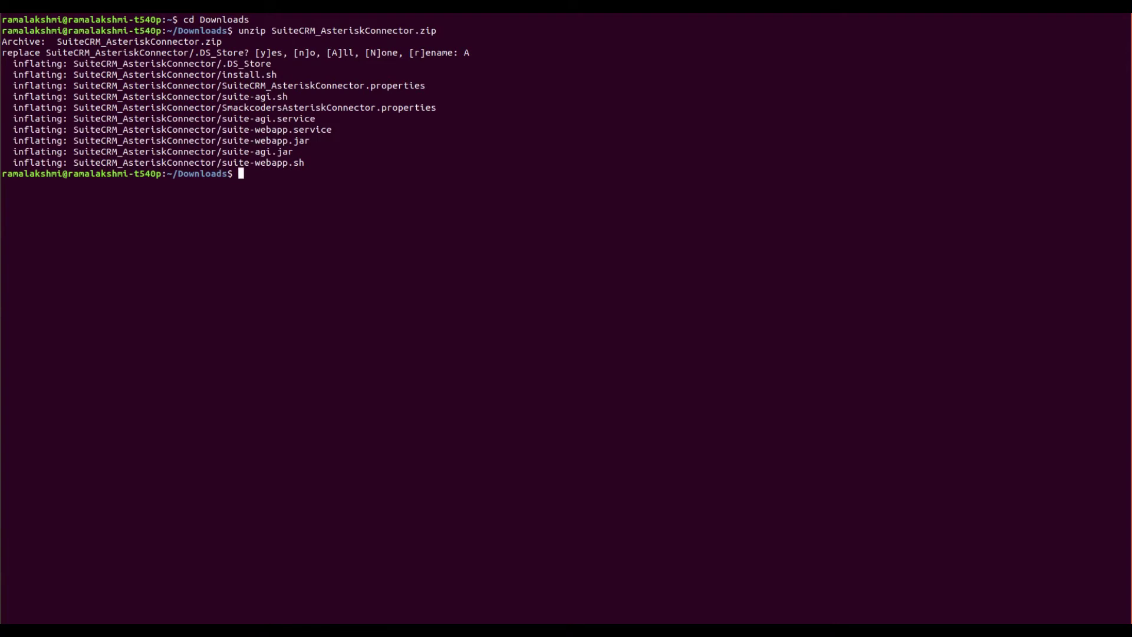
text(cd SuiteCRM_AsteriskConnector)
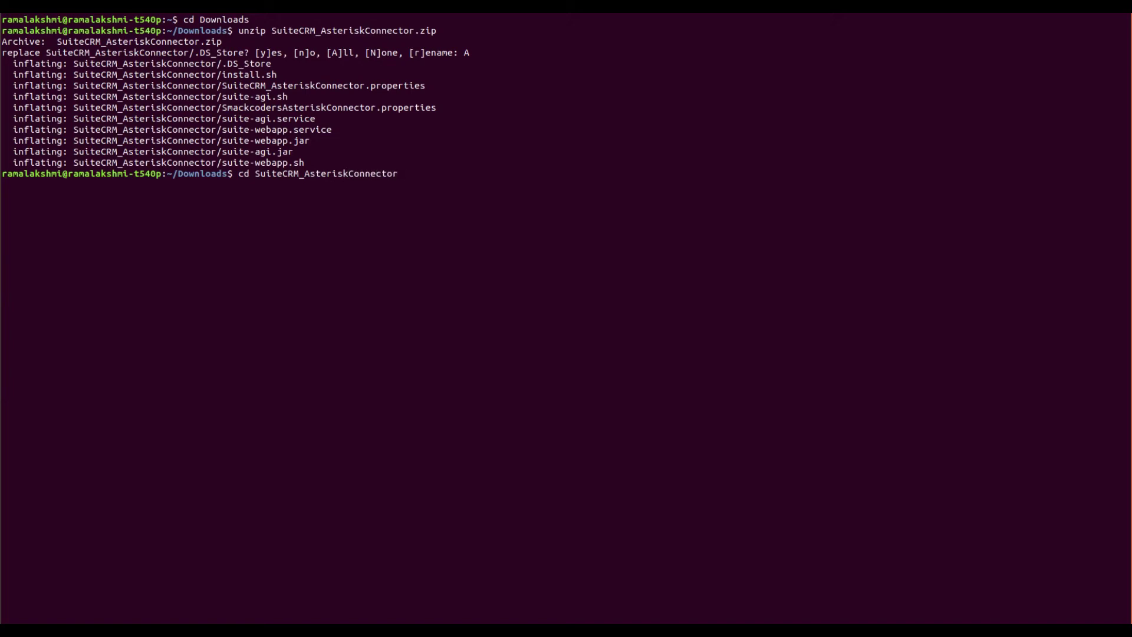
Inside SuiteCRM_AsteriskConnector, make install.sh executable with sudo chmod u+x install.sh.
key(Return)
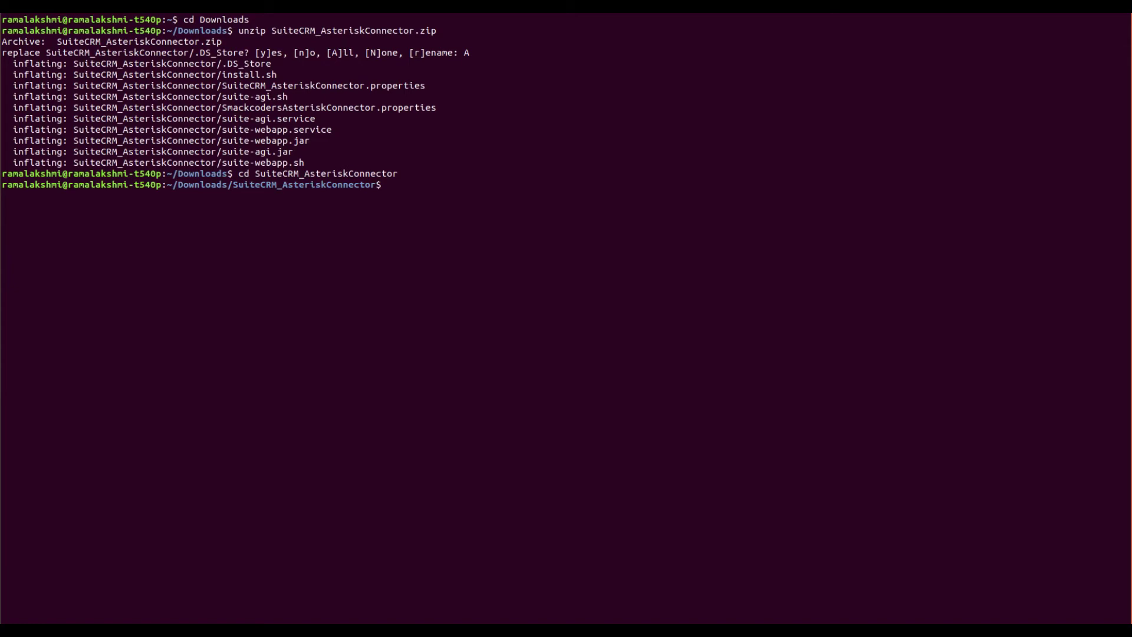
text(sudo chmod u+x install)
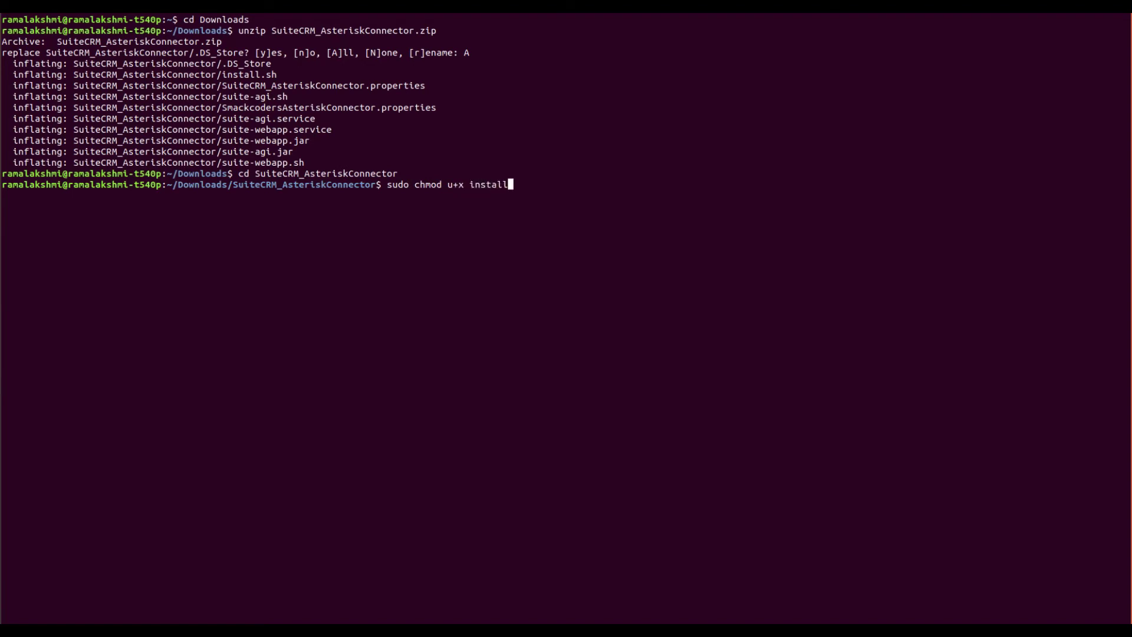
text(.sh)
key(Return)
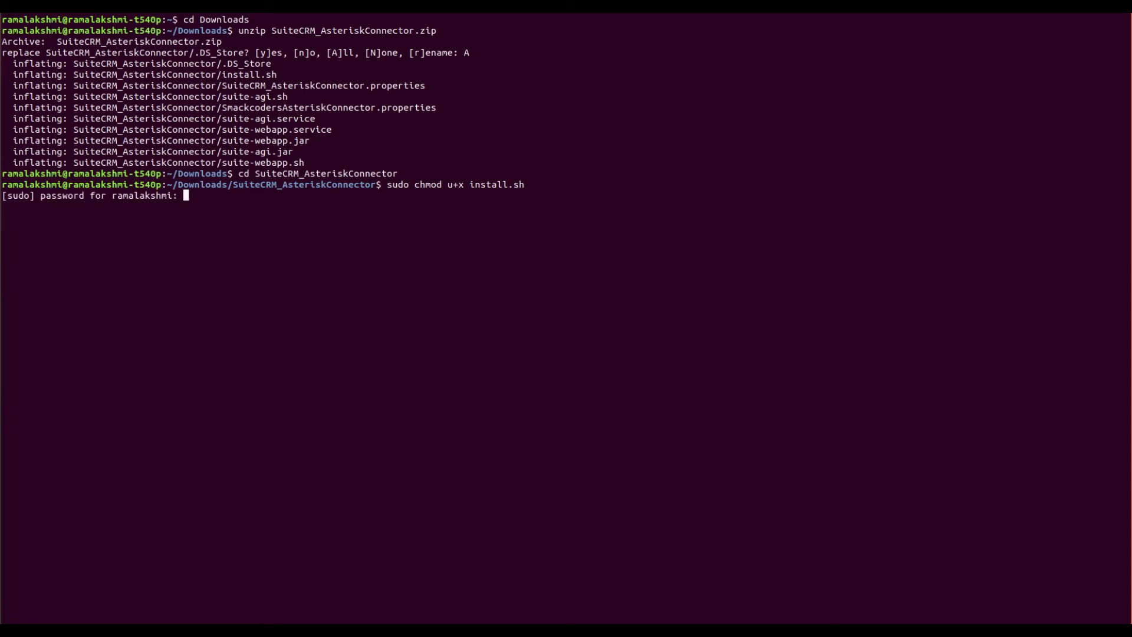
key(Return)
key(Up)
key(Return)
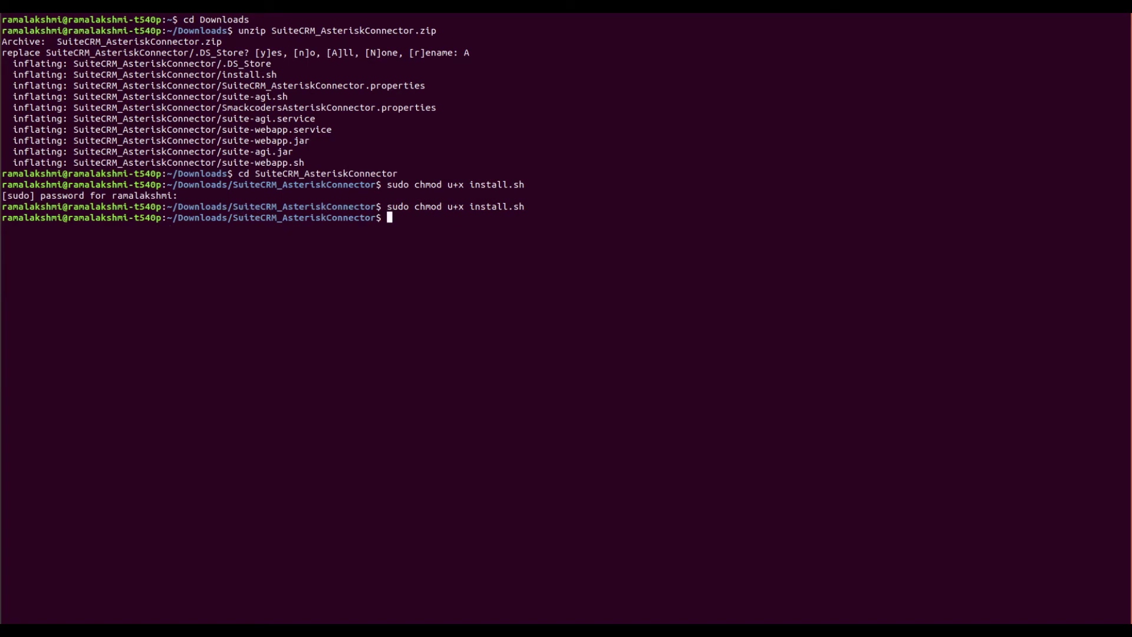
text(sudo ./install.)
Run the connector installer with sudo ./install.sh.
text(sh)
key(Return)
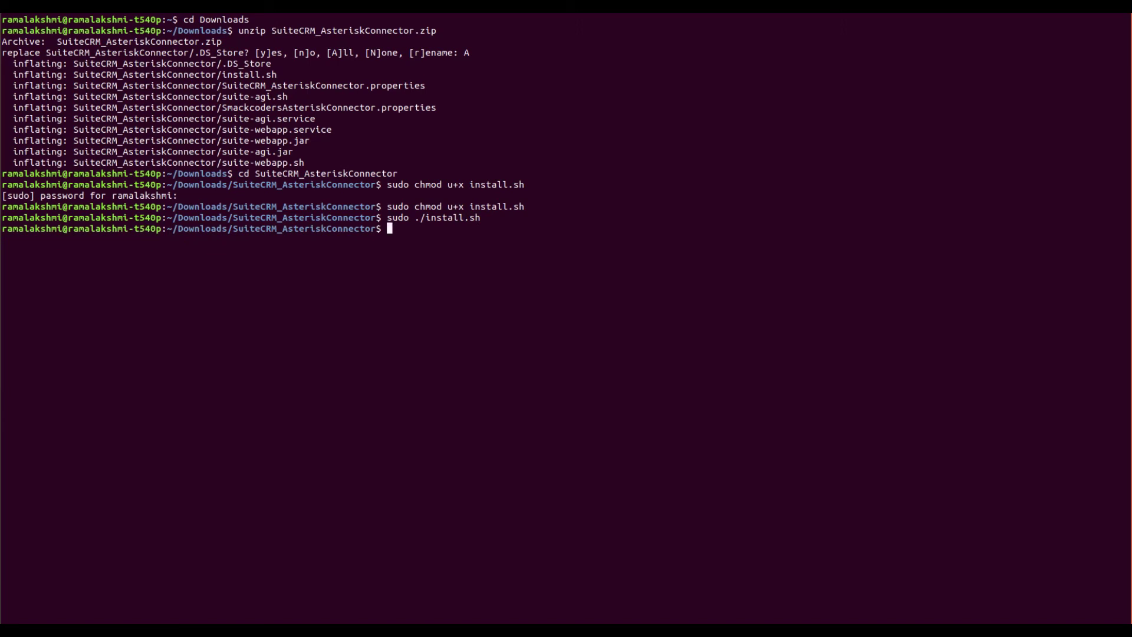
text(sudo service suite-agi start)
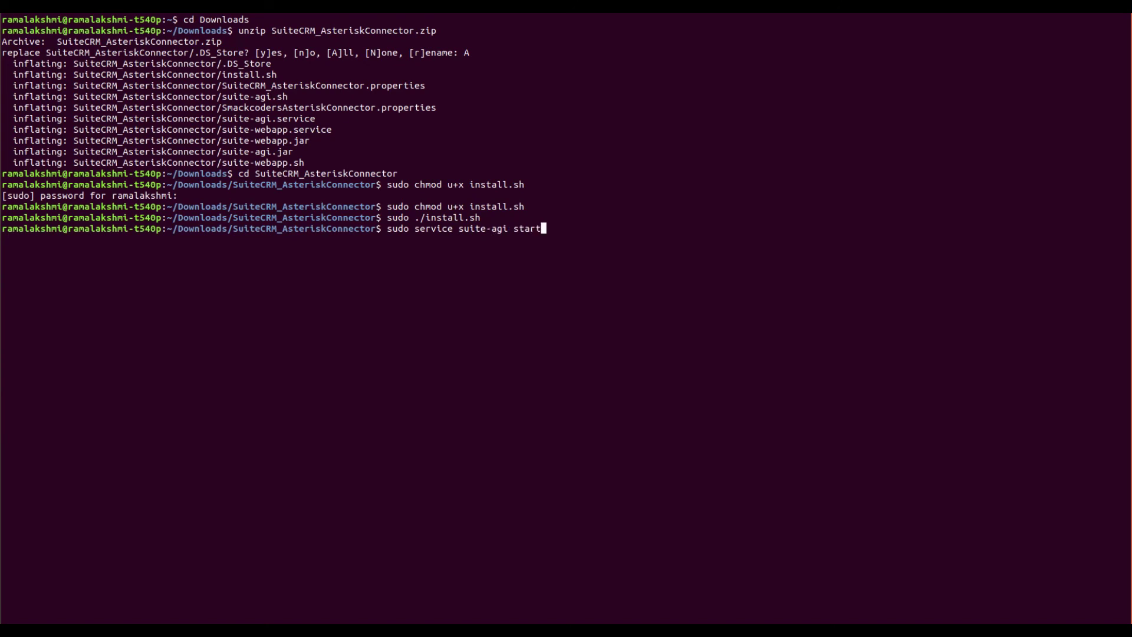
Start the suite-agi and suite-webapp services with sudo service ... start.
key(Return)
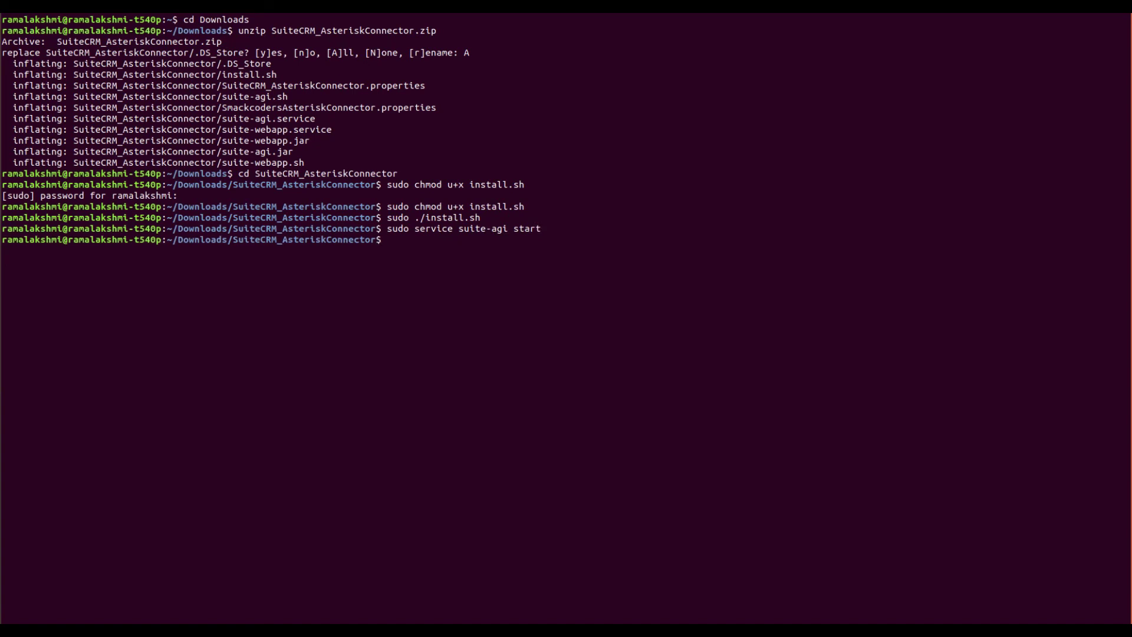
text(sudo service suite-webapp start)
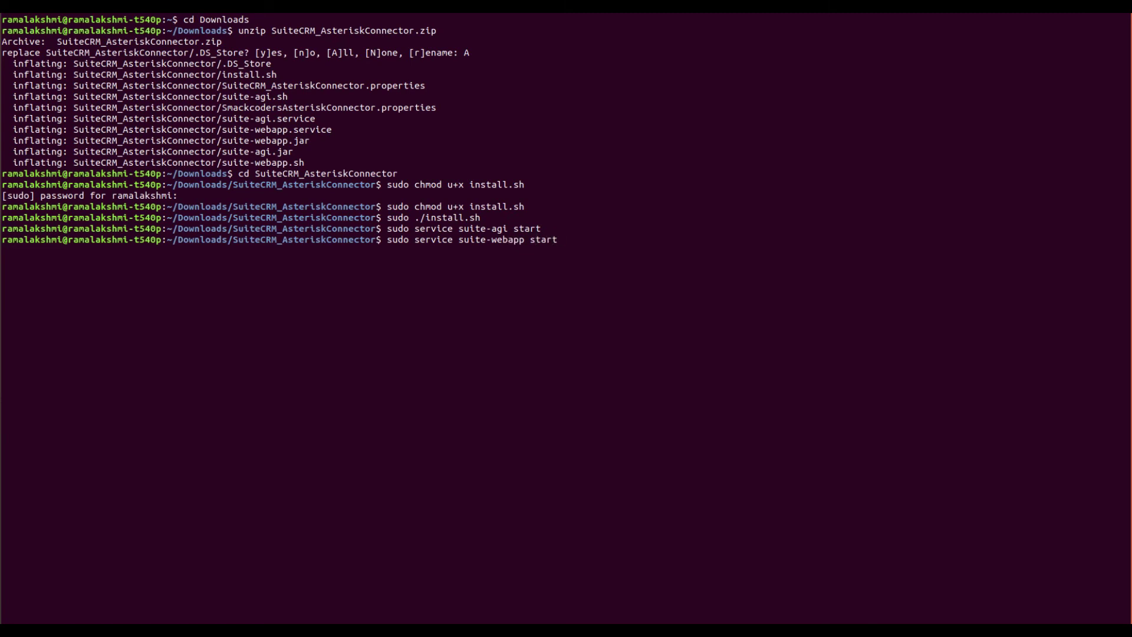
key(Return)
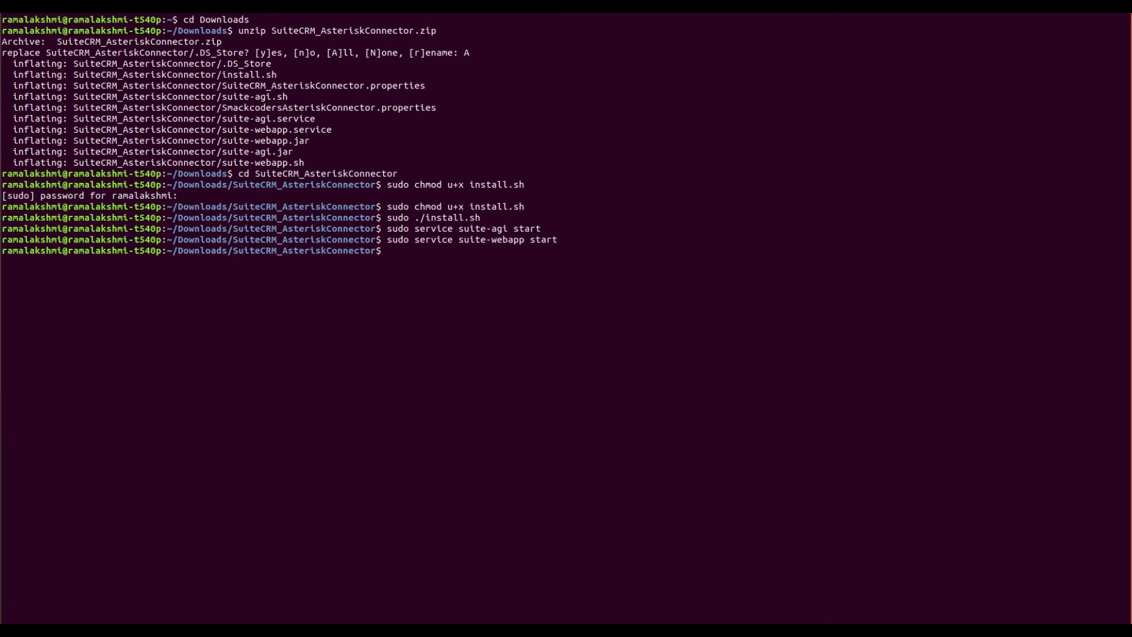